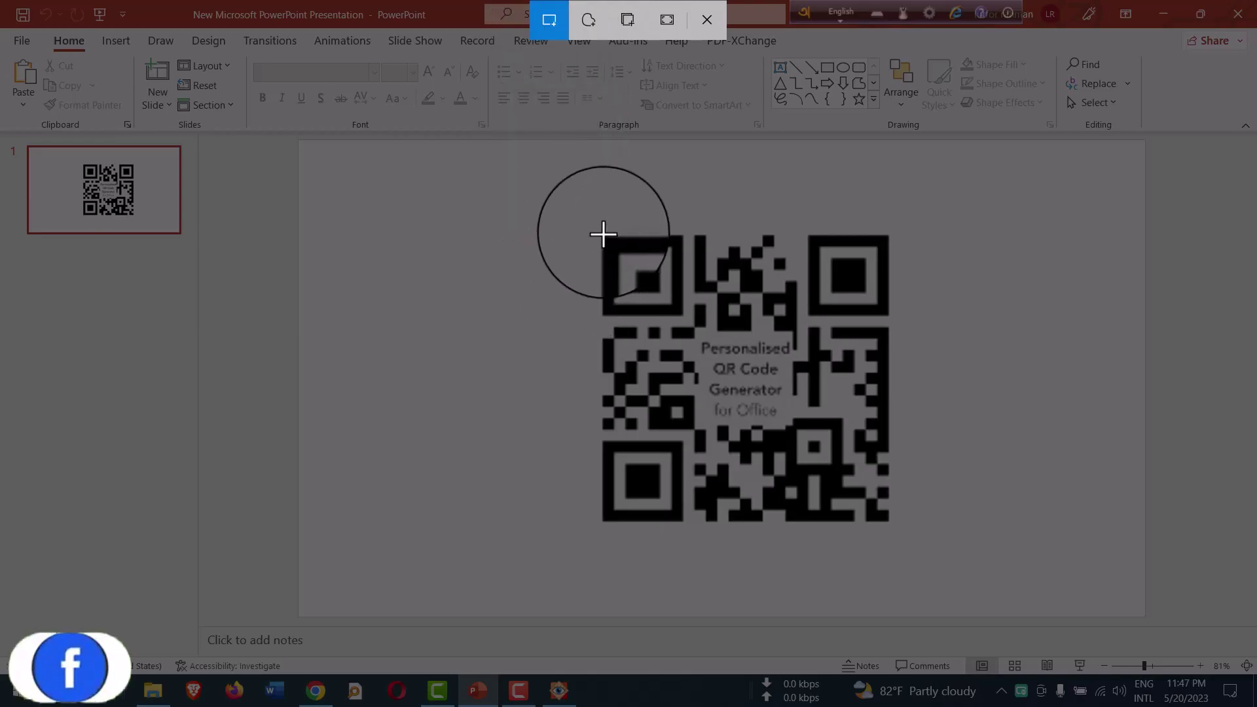
# Step: Capture a rectangular snip of the slide's QR code and open it in Snip & Sketch from its notification
pyautogui.moveTo(603, 229); pyautogui.dragTo(894, 527)
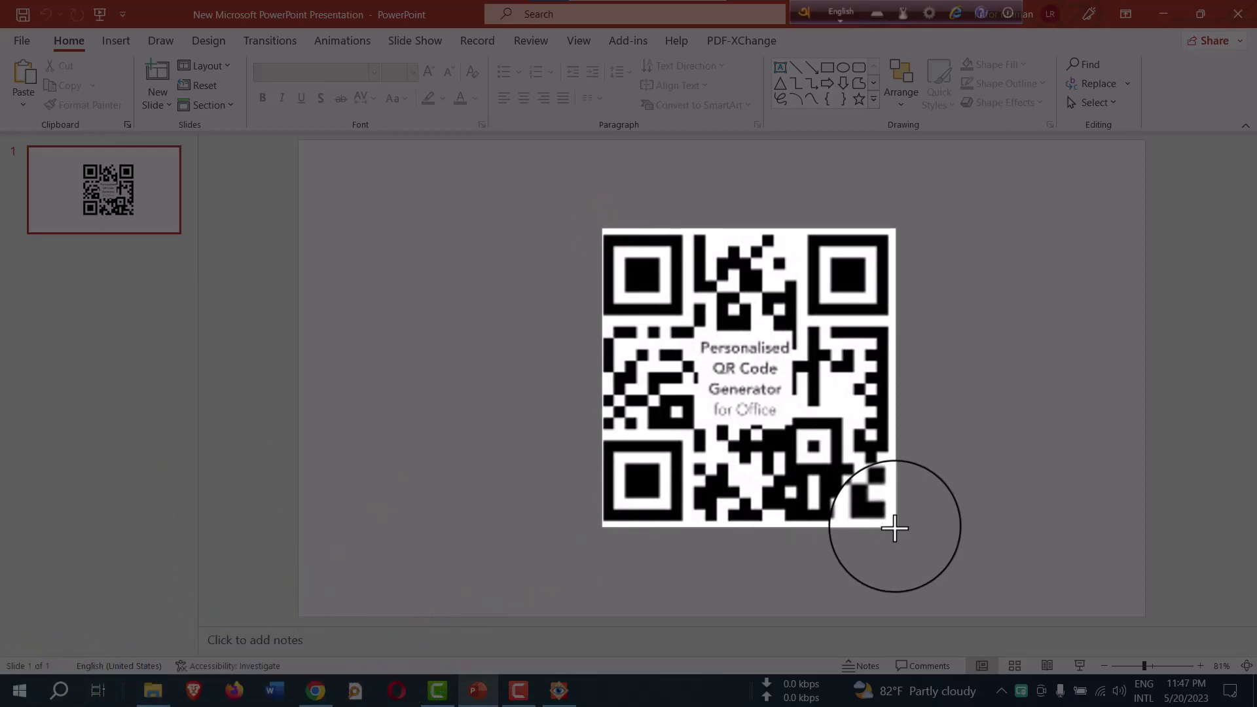
pyautogui.moveTo(894, 528); pyautogui.dragTo(895, 528)
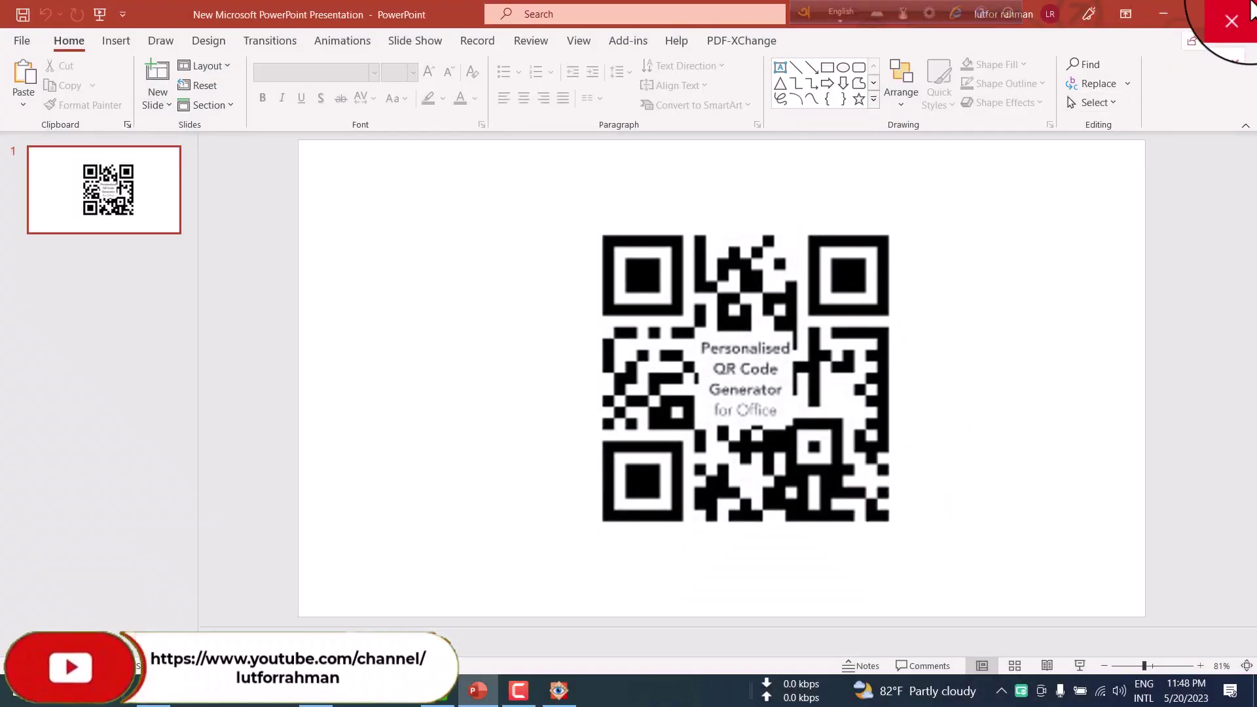
pyautogui.click(1160, 12)
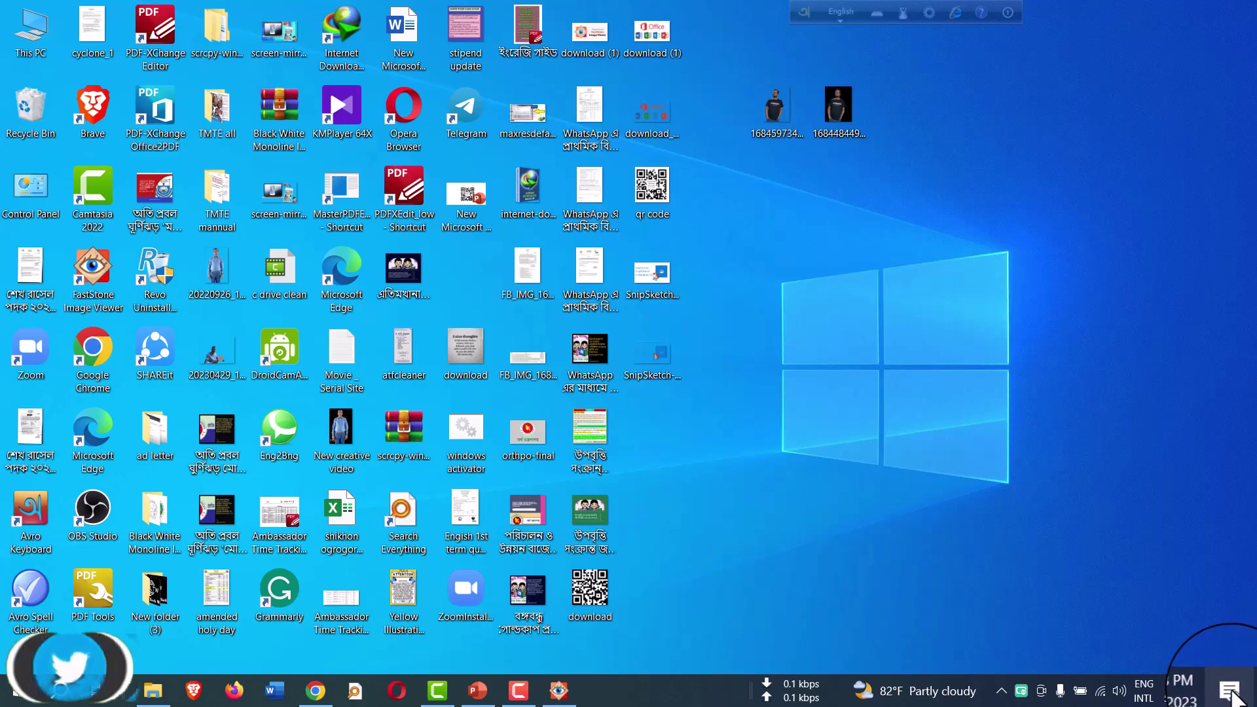
pyautogui.click(1225, 698)
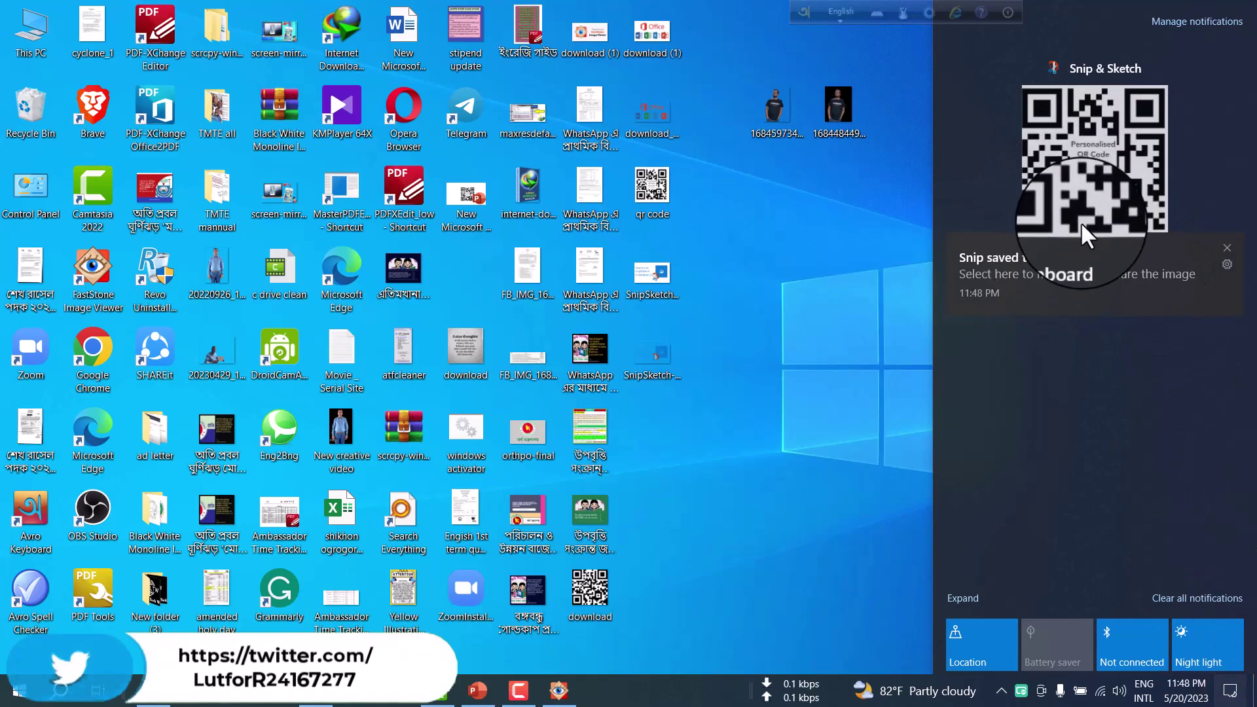
pyautogui.click(1057, 268)
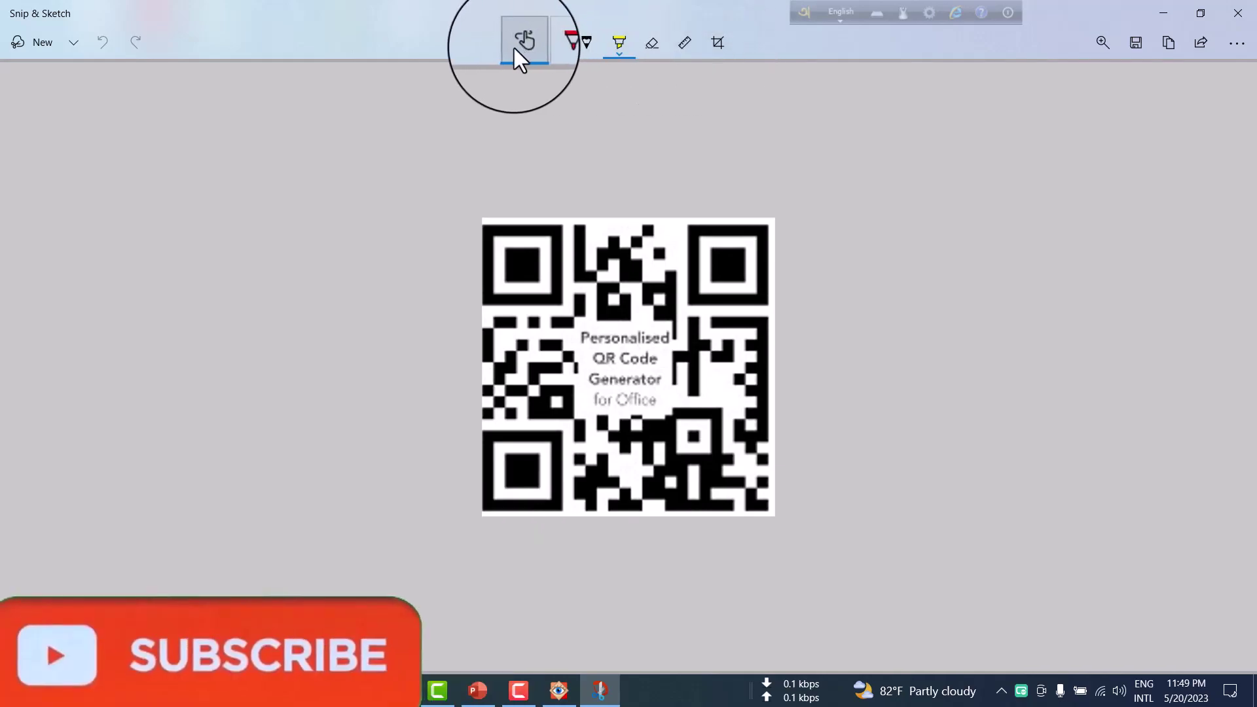
# Step: Draw freehand strokes over the QR code with the yellow highlighter, the red ballpoint pen and the pencil
pyautogui.click(521, 43)
pyautogui.moveTo(552, 237)
pyautogui.mouseDown()
pyautogui.moveTo(593, 313)
pyautogui.moveTo(628, 266)
pyautogui.moveTo(628, 373)
pyautogui.moveTo(705, 414)
pyautogui.mouseUp()
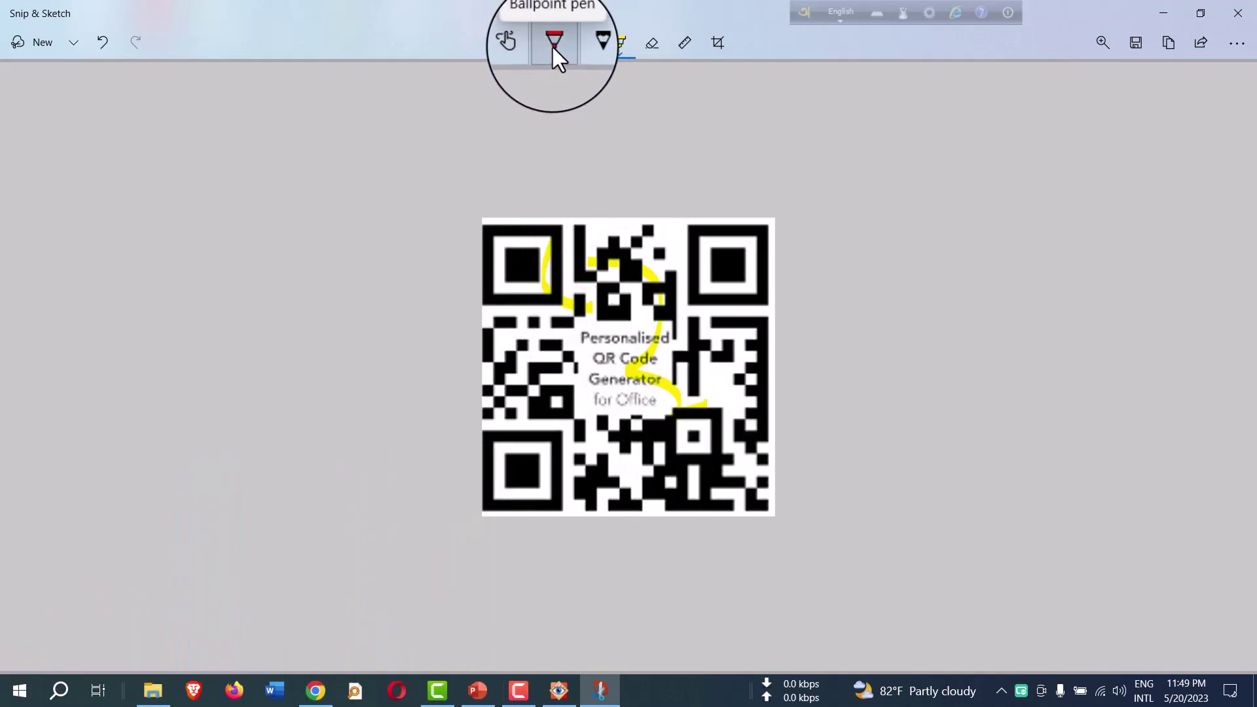
pyautogui.click(553, 47)
pyautogui.moveTo(553, 278)
pyautogui.mouseDown()
pyautogui.moveTo(583, 368)
pyautogui.moveTo(618, 316)
pyautogui.mouseUp()
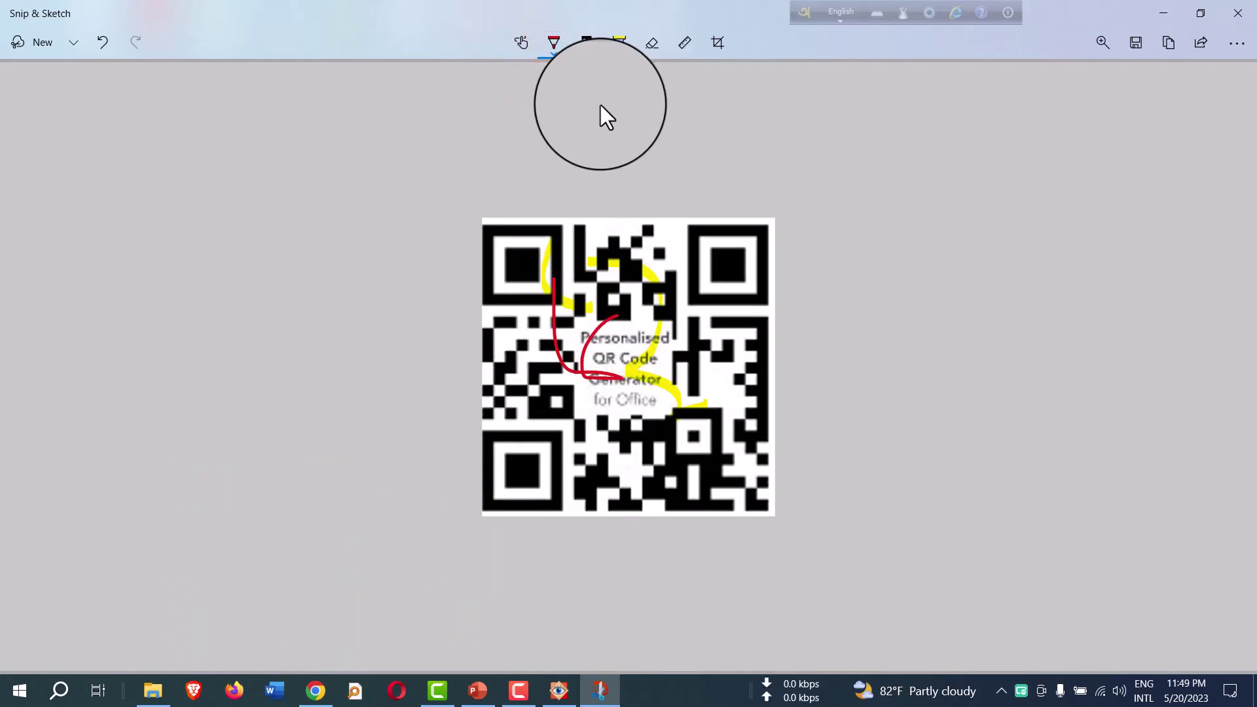
pyautogui.click(586, 46)
pyautogui.moveTo(579, 324)
pyautogui.mouseDown()
pyautogui.moveTo(575, 388)
pyautogui.moveTo(647, 429)
pyautogui.mouseUp()
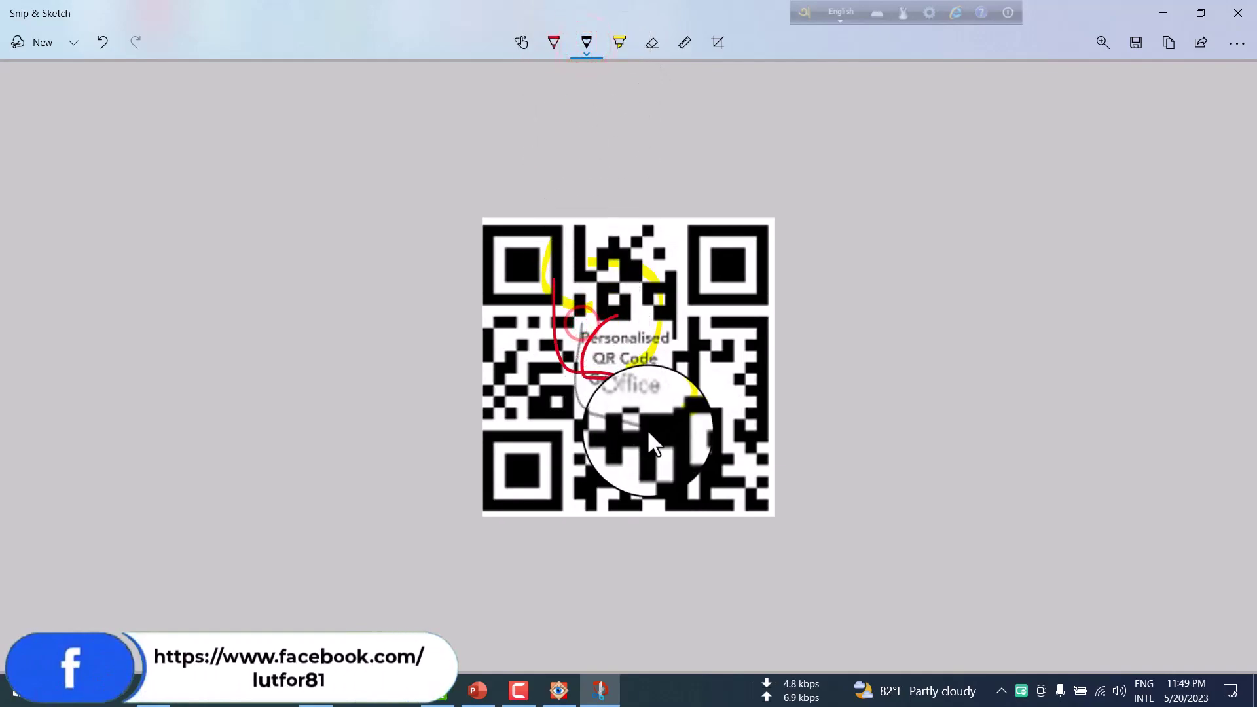
# Step: Draw another short yellow highlighter stroke just below the QR code's upper-right corner square
pyautogui.click(622, 51)
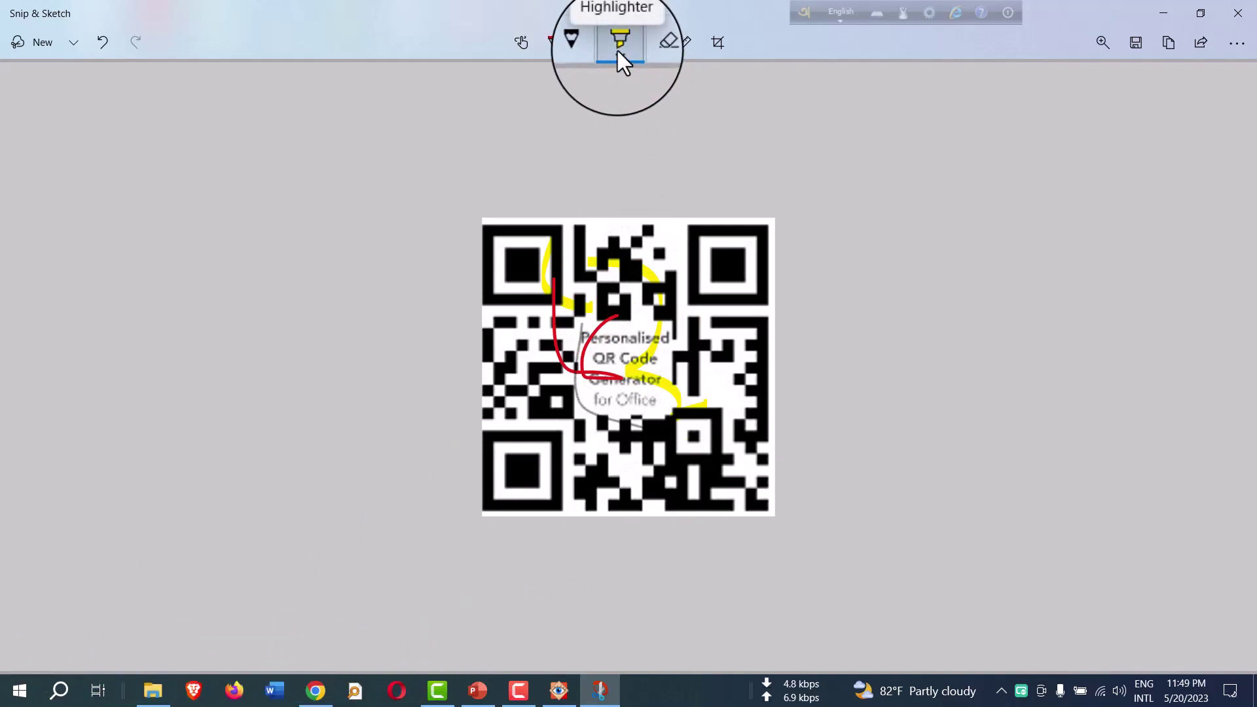
pyautogui.click(618, 50)
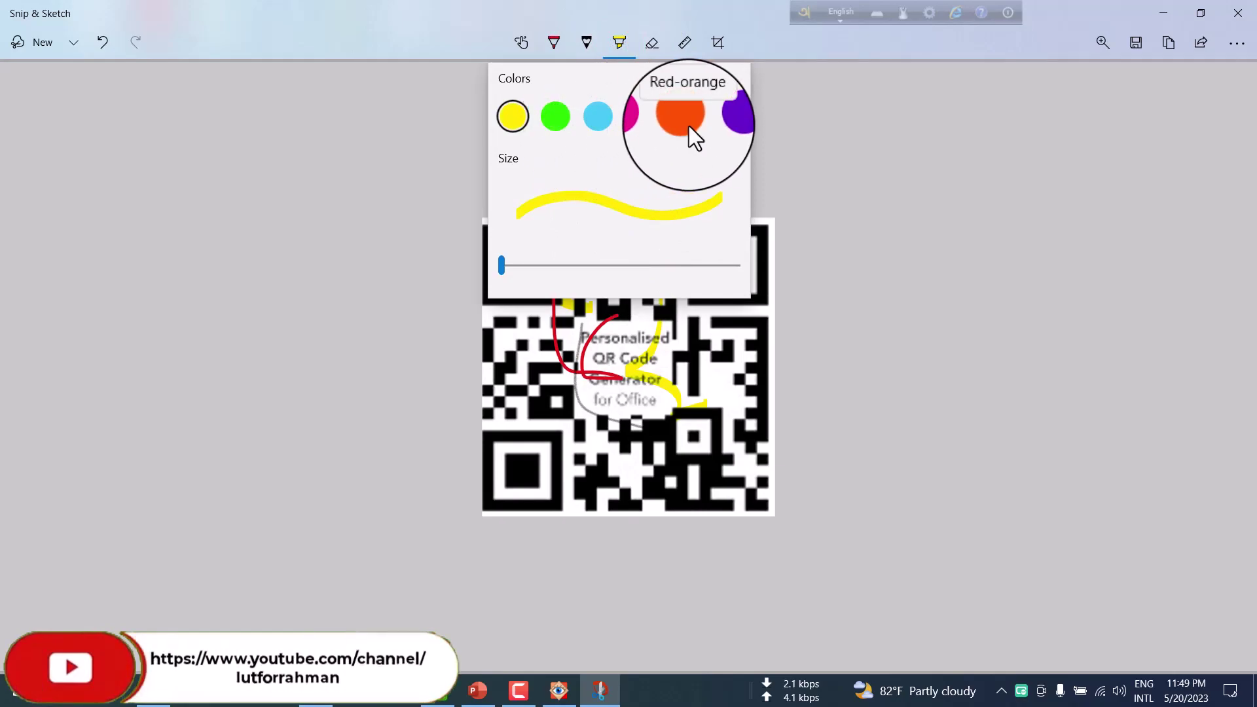
pyautogui.click(696, 353)
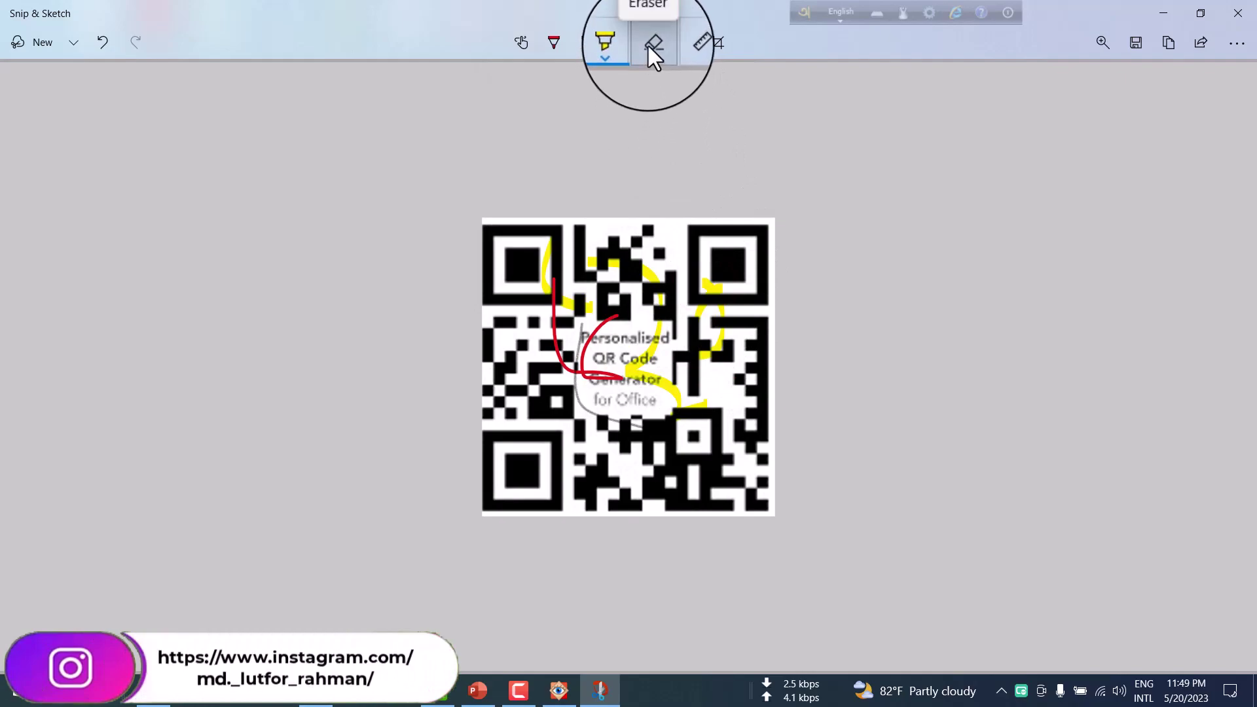
# Step: Erase the red pen stroke and all yellow highlighter strokes from the snip, keeping the pencil stroke
pyautogui.click(651, 43)
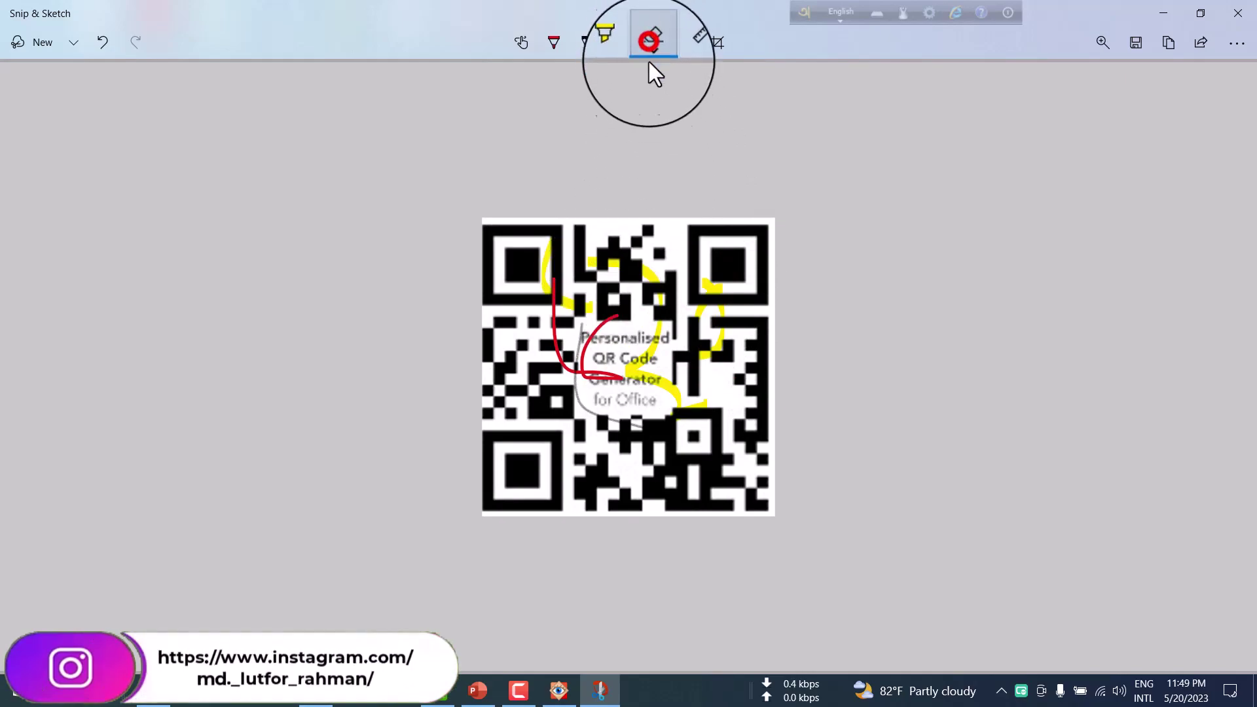
pyautogui.click(548, 296)
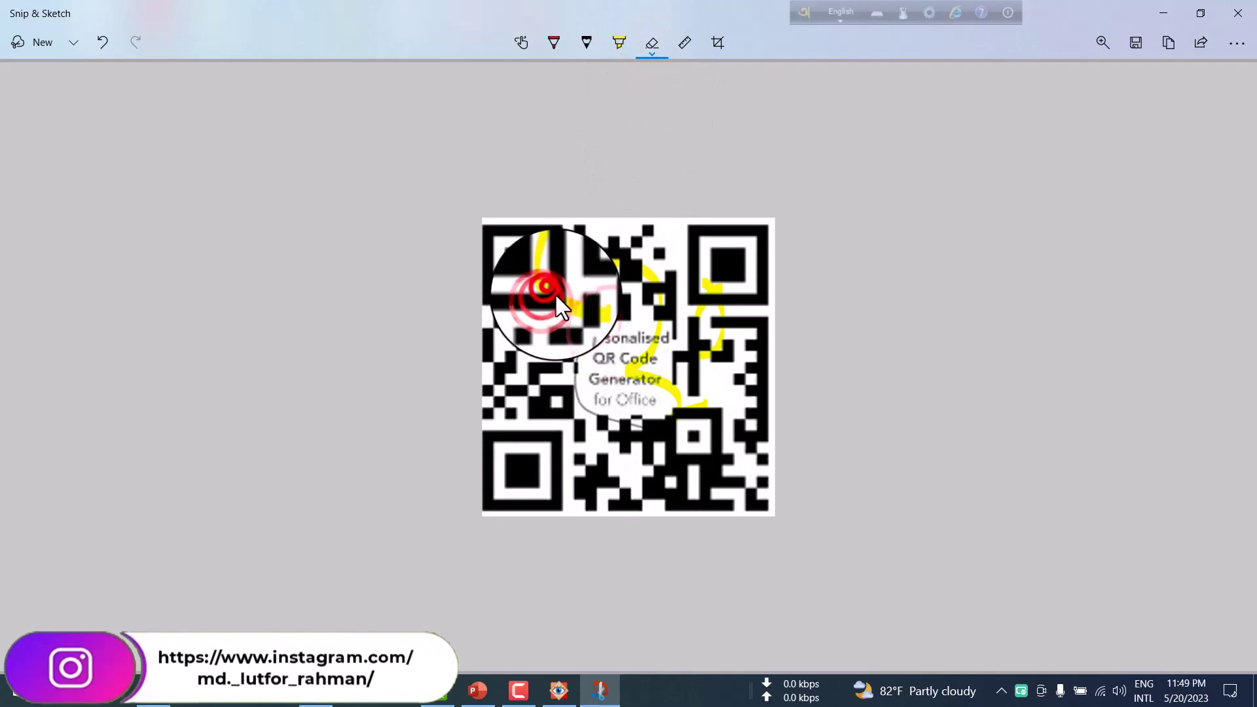
pyautogui.click(622, 290)
pyautogui.click(664, 334)
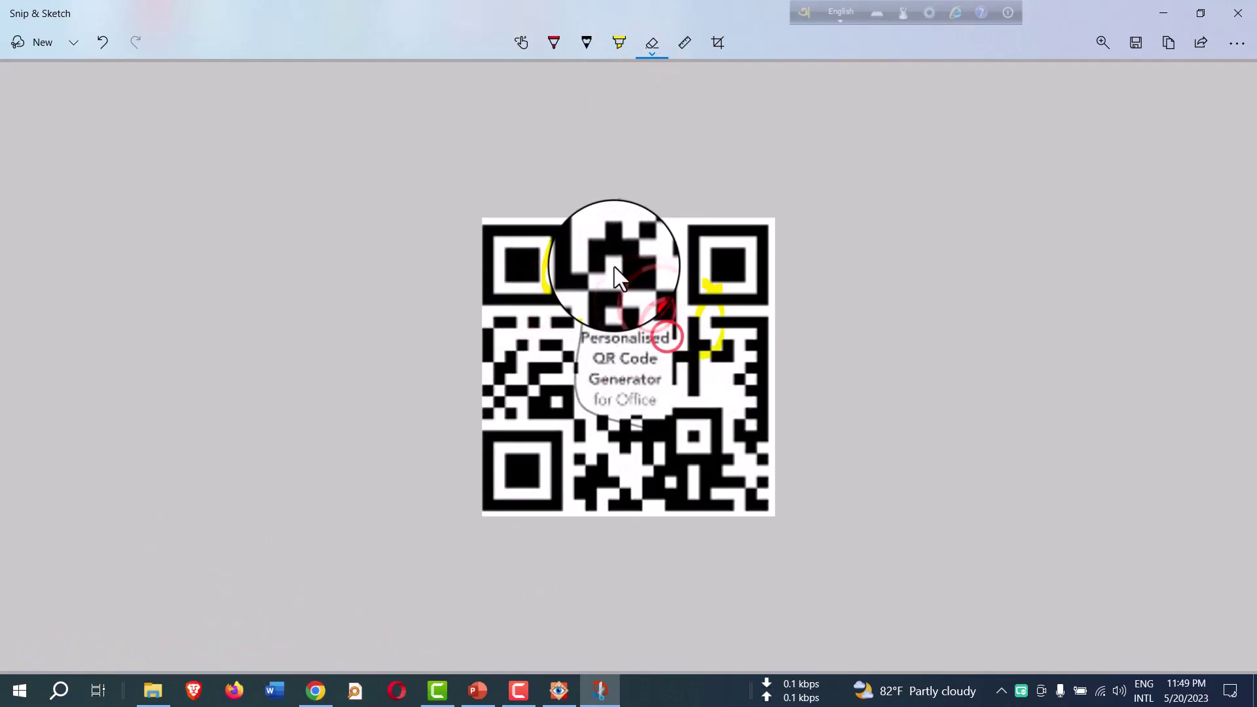
pyautogui.click(554, 278)
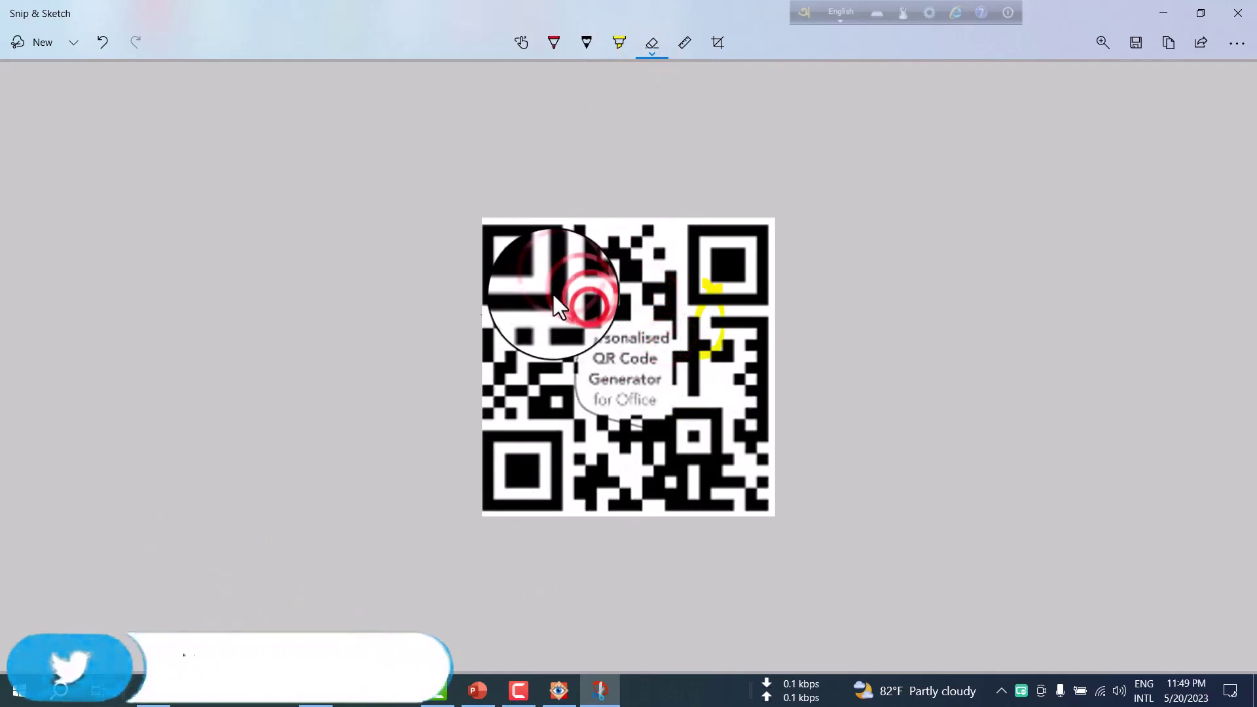
pyautogui.click(713, 291)
pyautogui.click(724, 337)
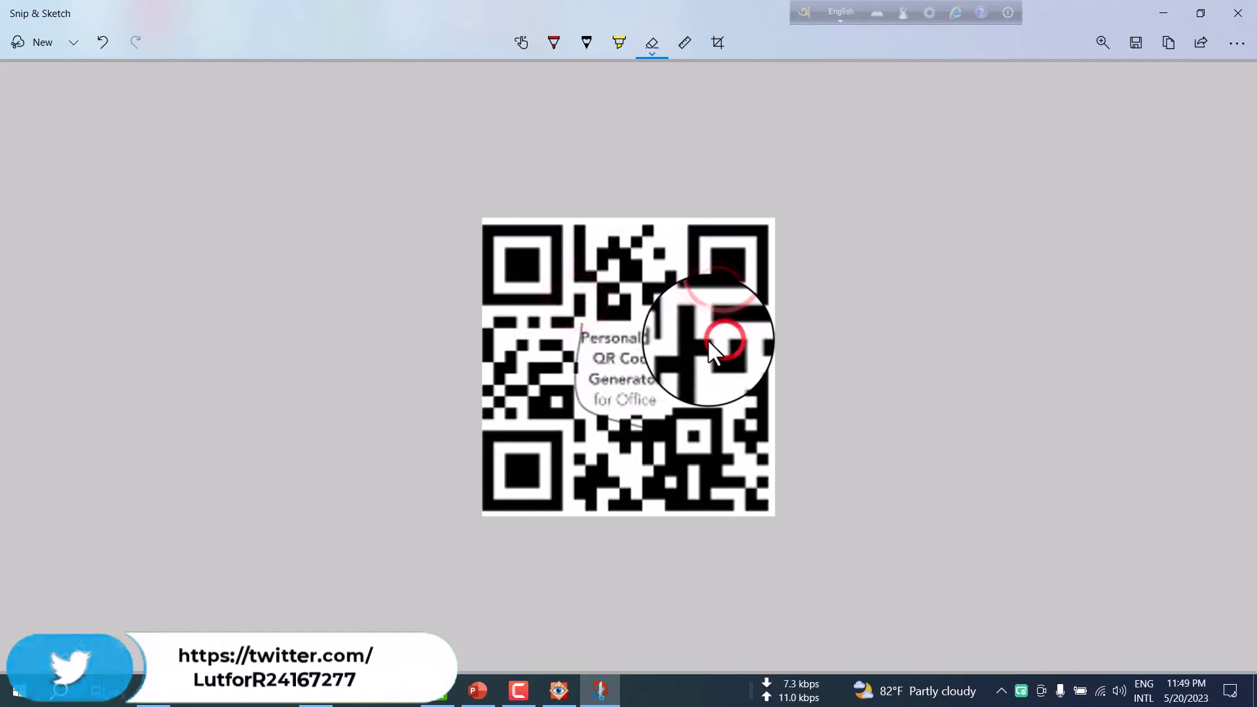
pyautogui.click(655, 295)
# Step: Show the ruler on the snip and move it up over the top part of the QR code
pyautogui.click(687, 41)
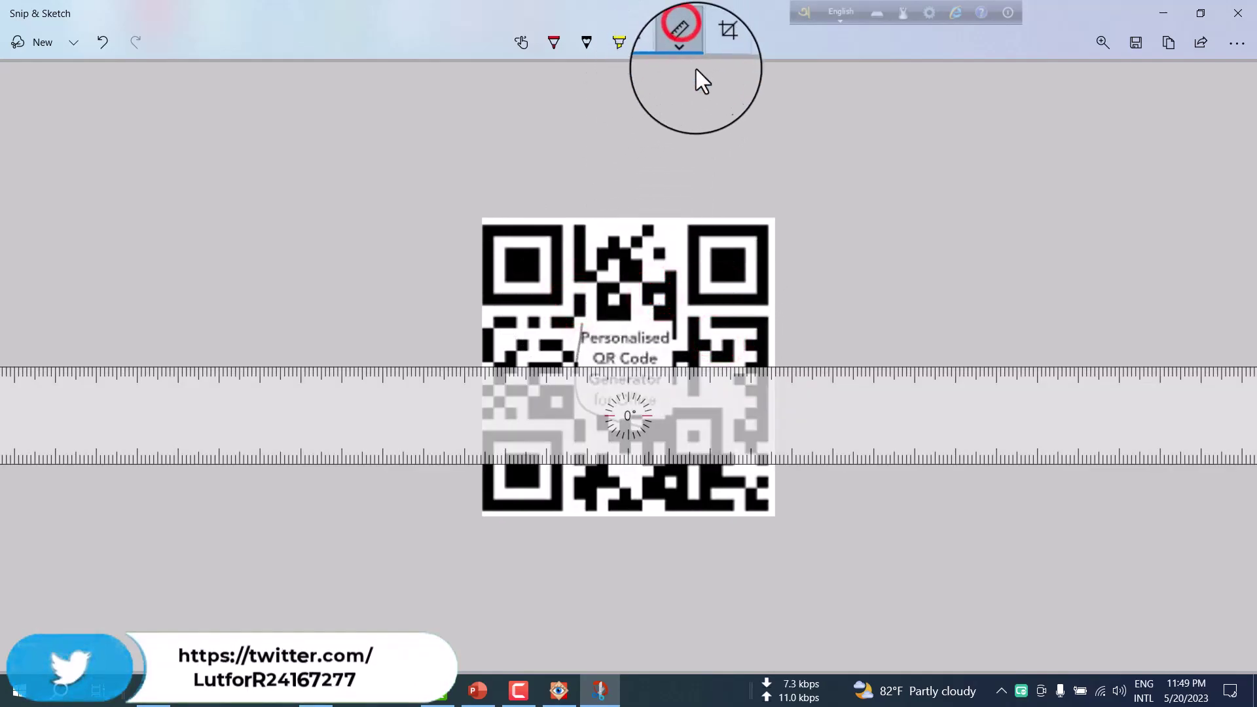
pyautogui.moveTo(609, 396); pyautogui.dragTo(607, 251)
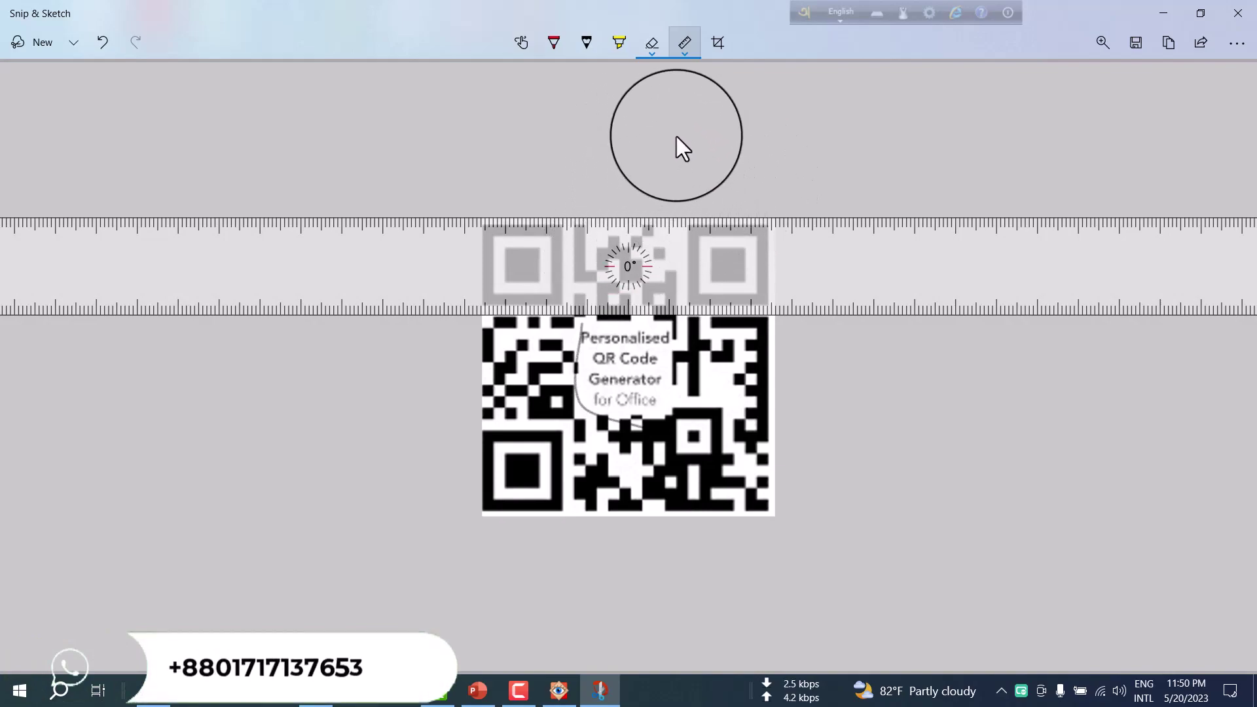
# Step: Try cropping the snip by its two left corners and apply the crop
pyautogui.click(721, 45)
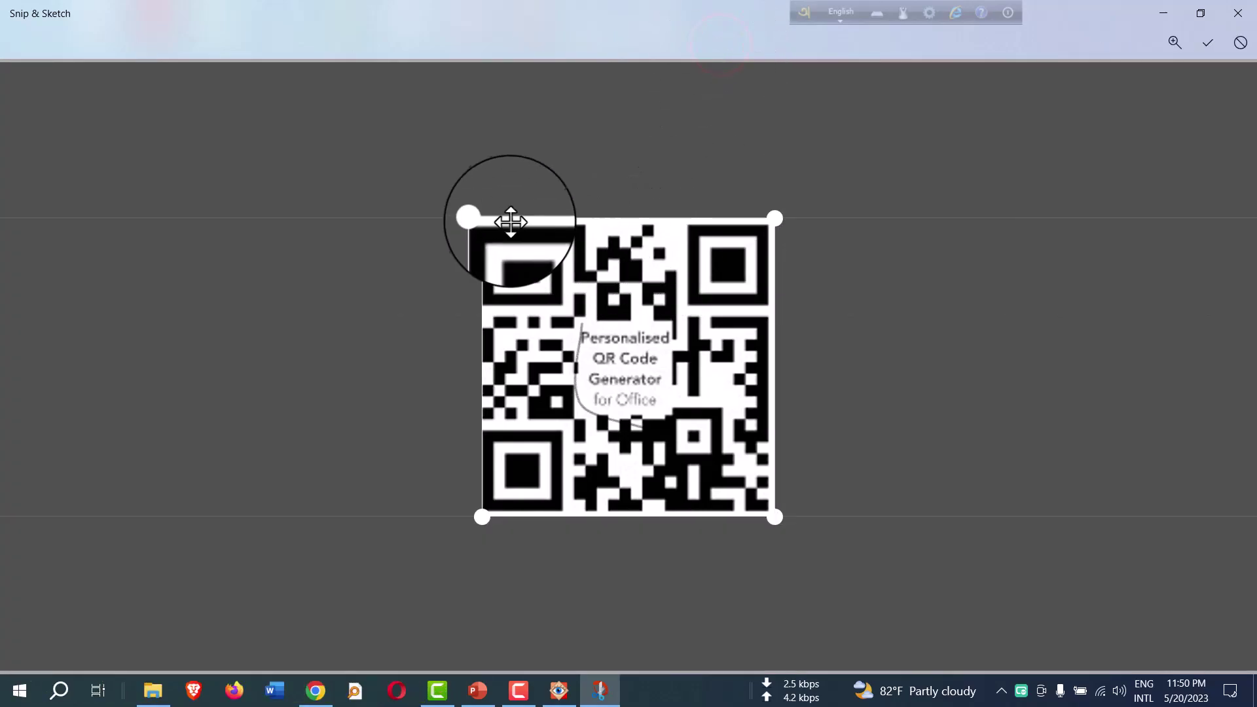
pyautogui.moveTo(480, 215); pyautogui.dragTo(494, 259)
pyautogui.moveTo(487, 572); pyautogui.dragTo(476, 514)
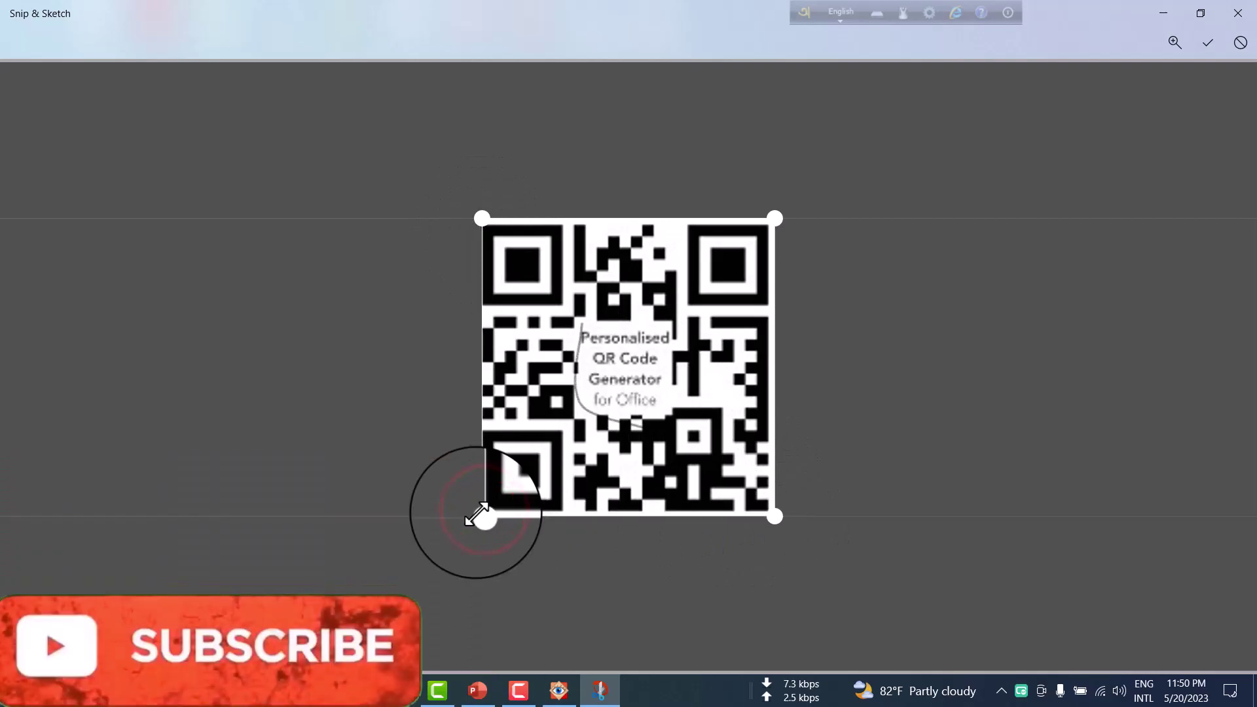
pyautogui.click(1208, 43)
# Step: Move the ruler up clear of the QR code and turn on touch writing
pyautogui.moveTo(833, 256); pyautogui.dragTo(824, 147)
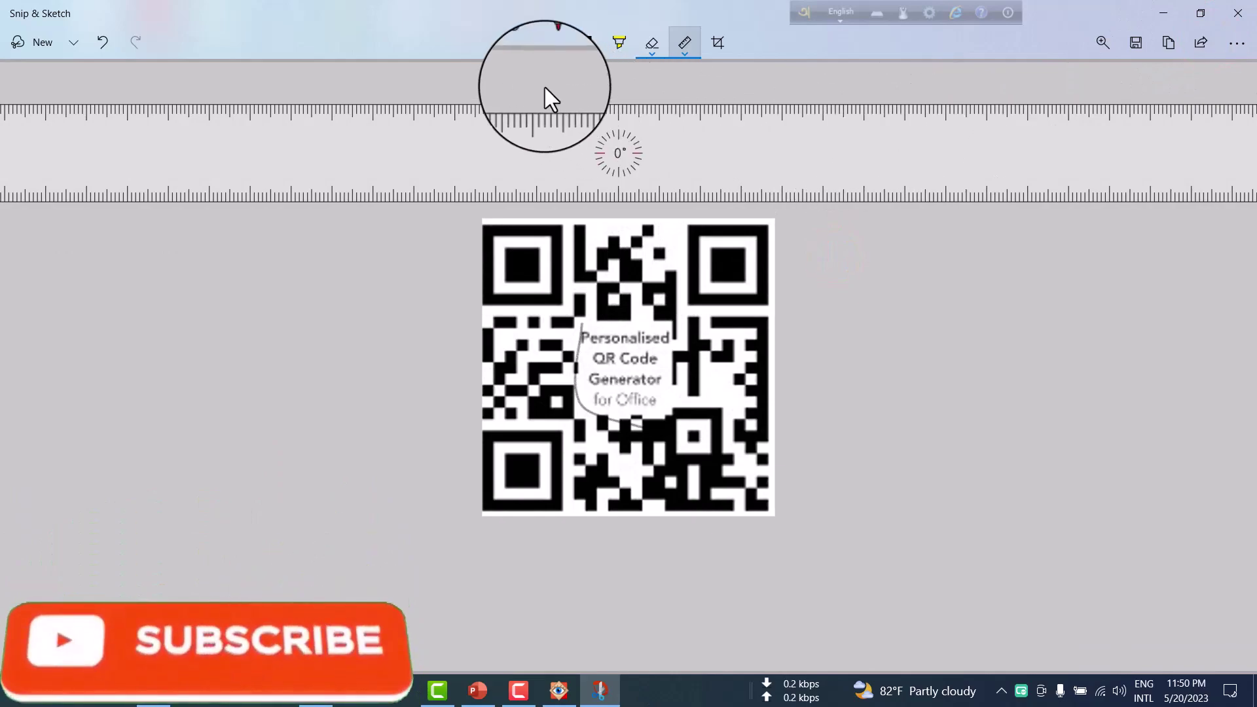
pyautogui.click(521, 42)
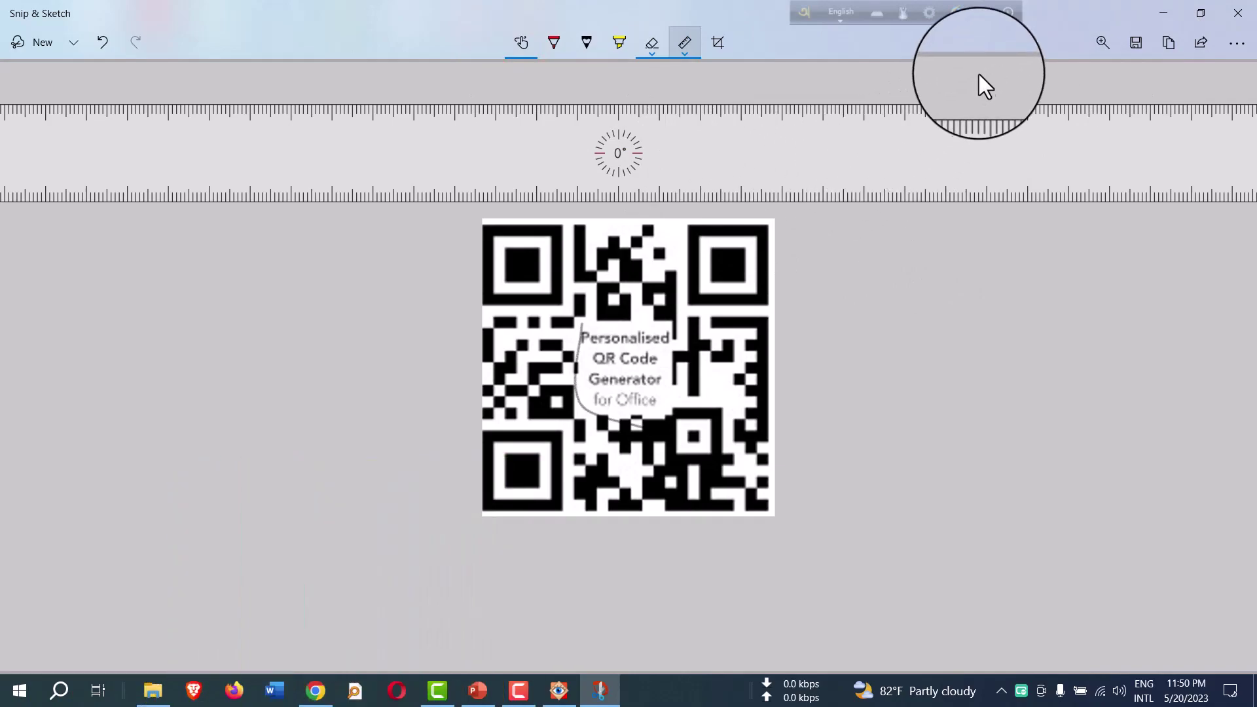
# Step: Start saving the annotated snip and choose the Desktop as the destination folder
pyautogui.click(1141, 45)
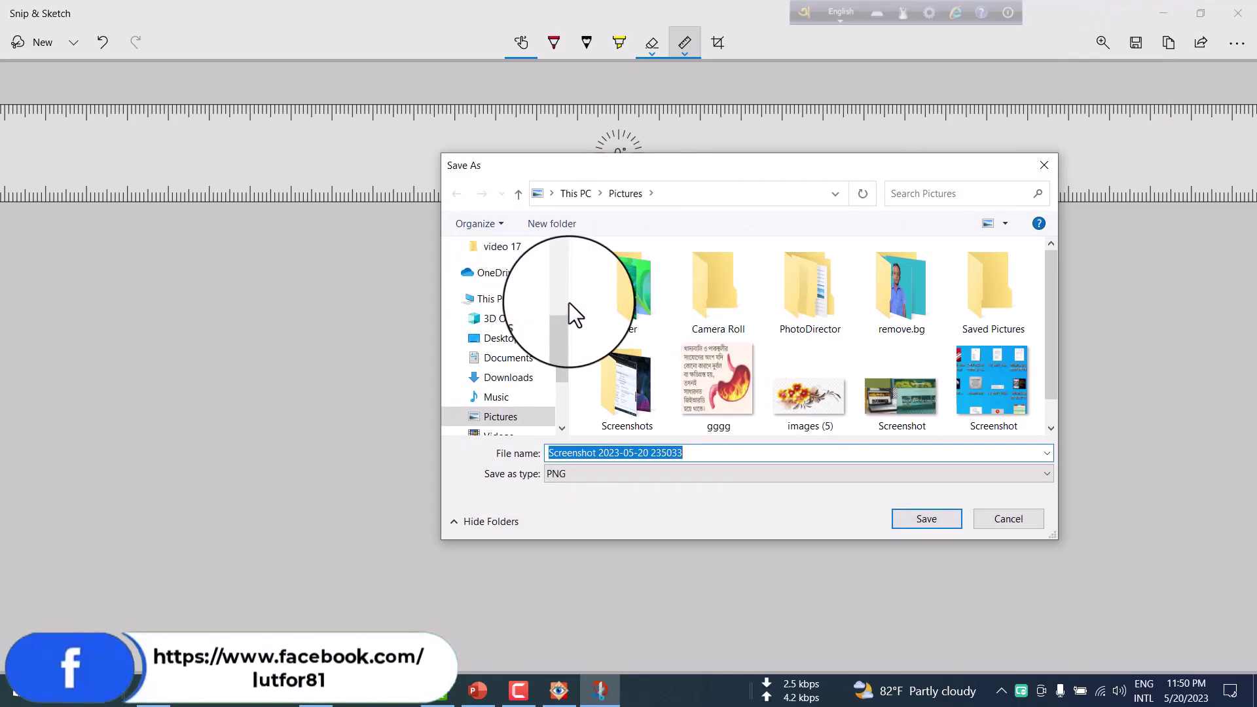
pyautogui.scroll(2, 556, 311)
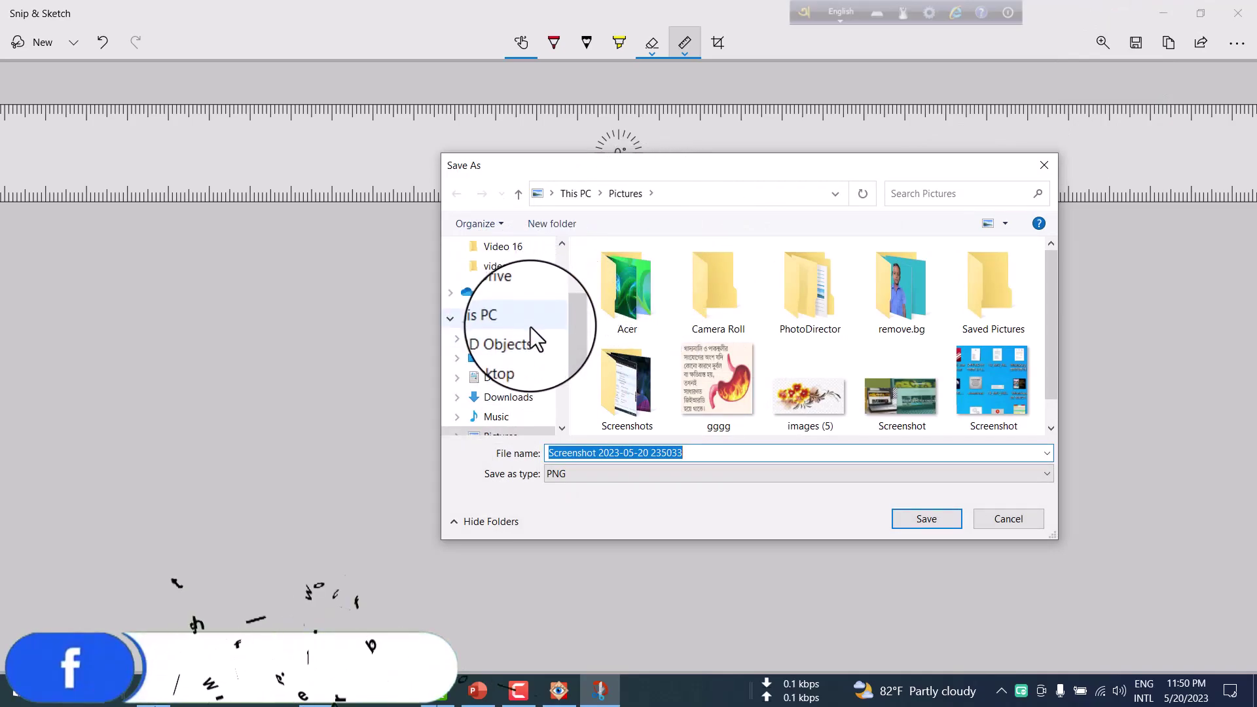
pyautogui.scroll(3, 530, 327)
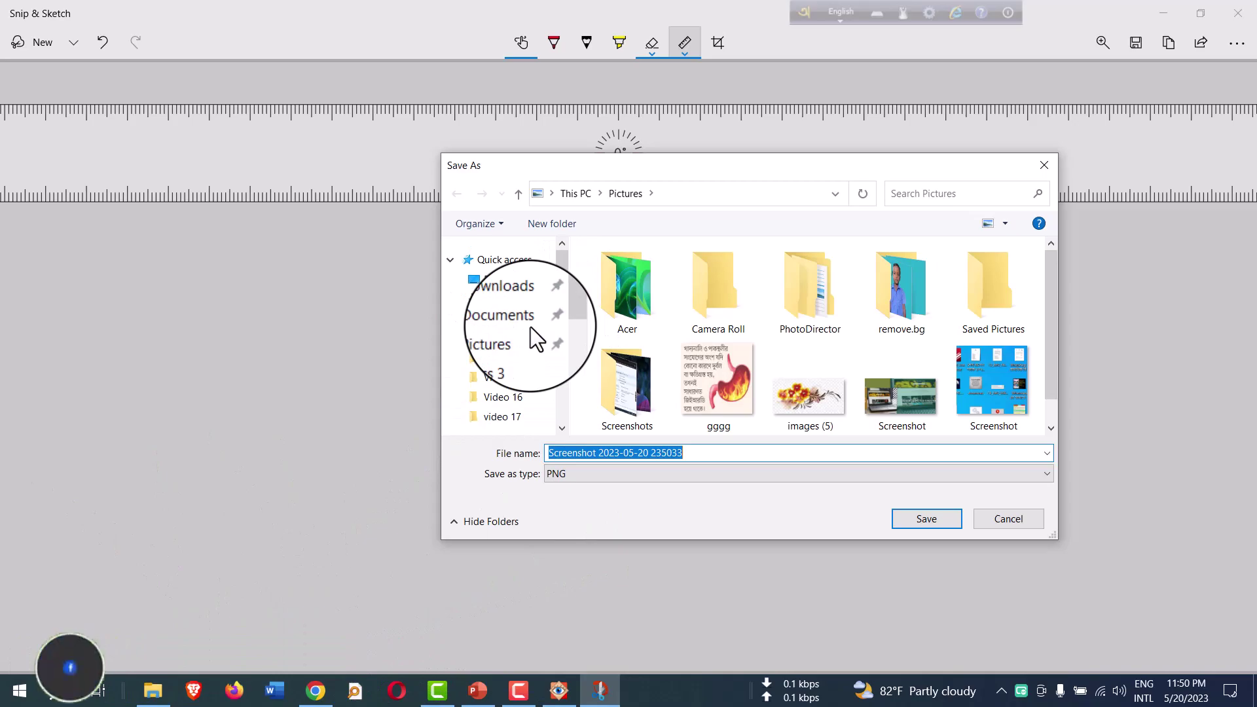
pyautogui.click(507, 281)
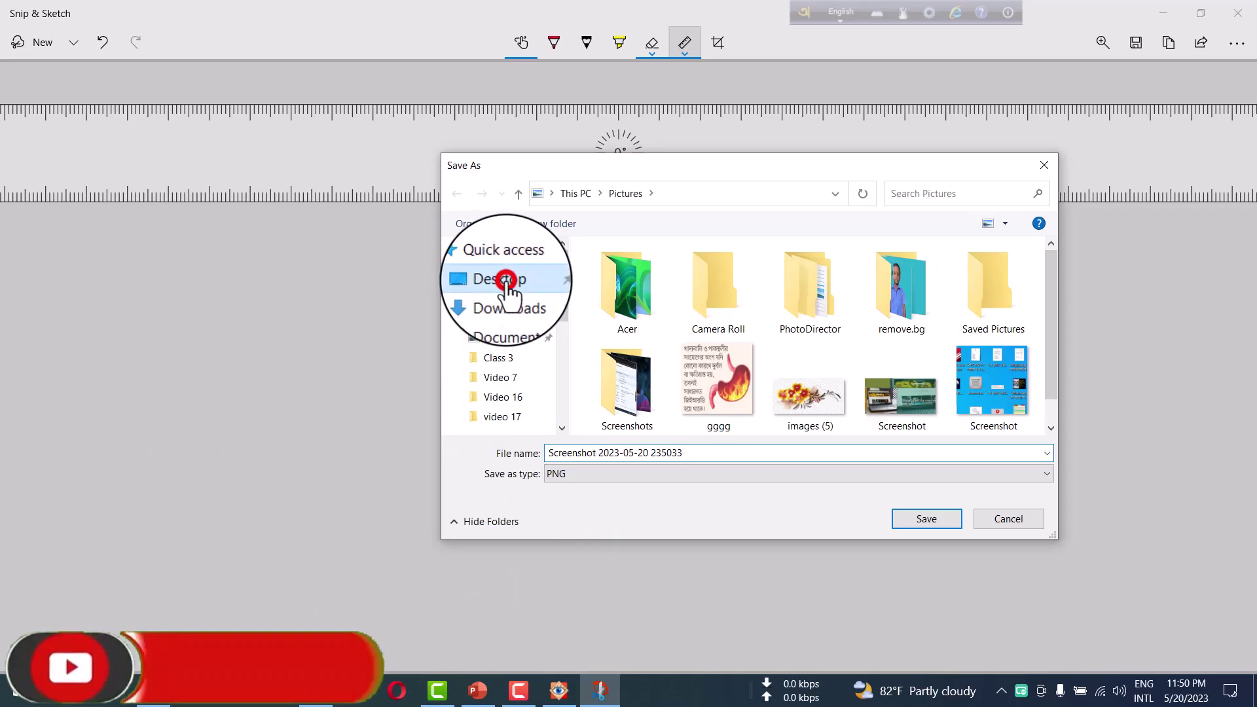
# Step: Name the file "snip sketch 222" and save it as a PNG
pyautogui.moveTo(696, 452); pyautogui.dragTo(534, 452)
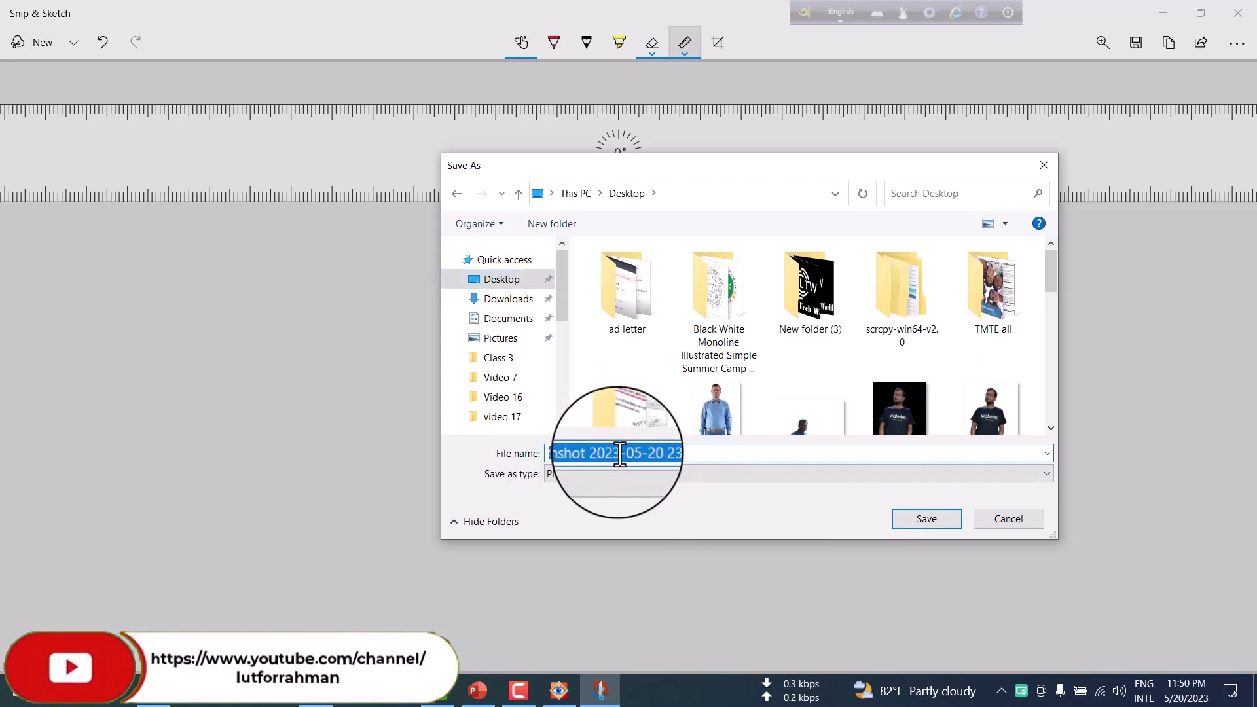
pyautogui.write('s')
pyautogui.press('BackSpace')
pyautogui.write('sn')
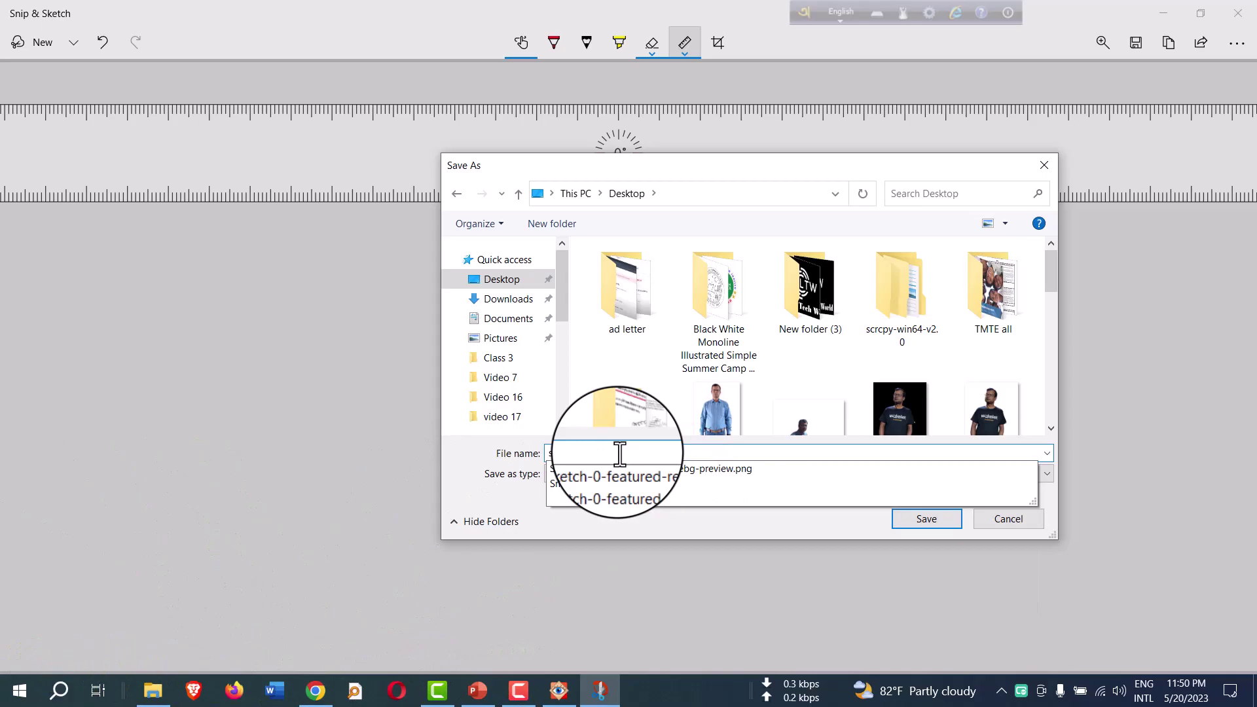
pyautogui.click(620, 453)
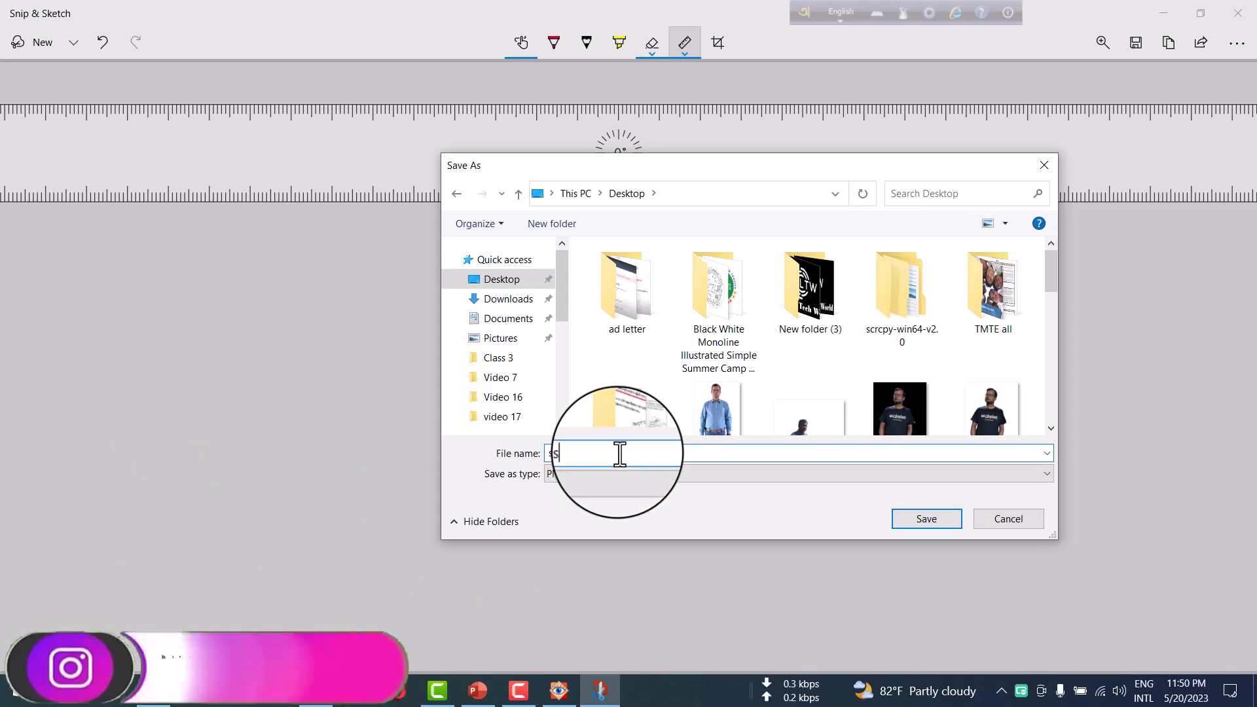
pyautogui.write('s')
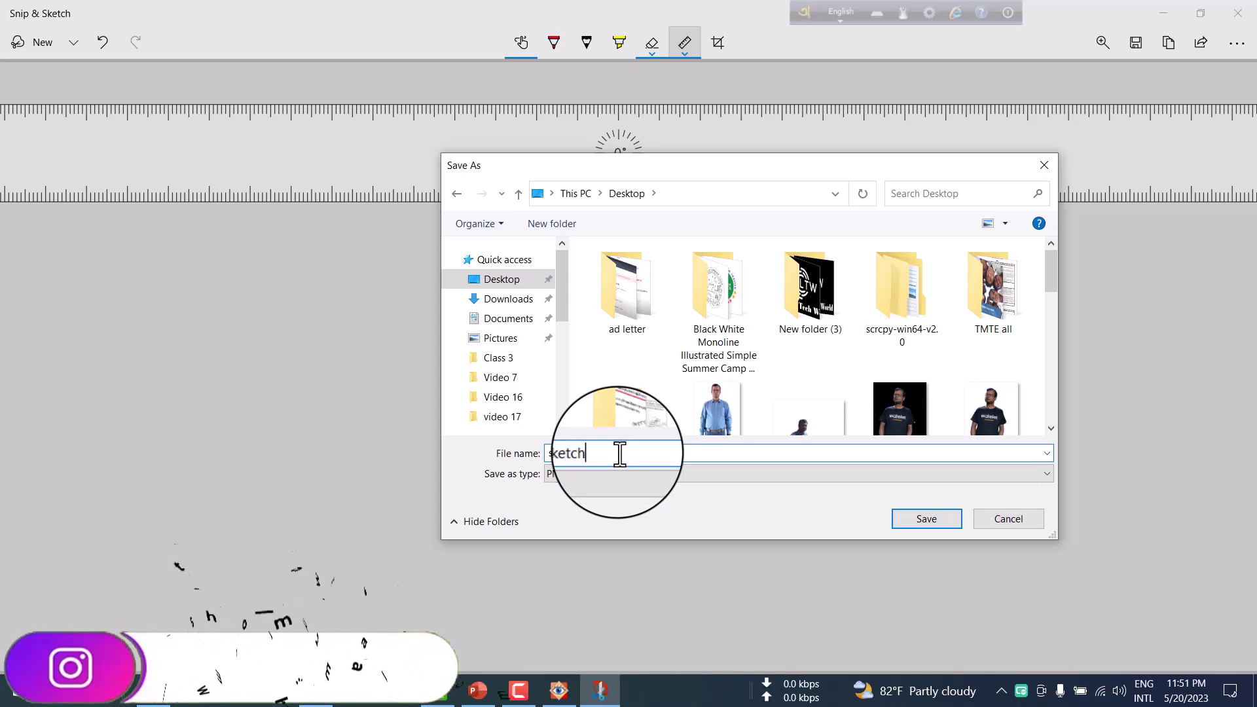
pyautogui.write('222')
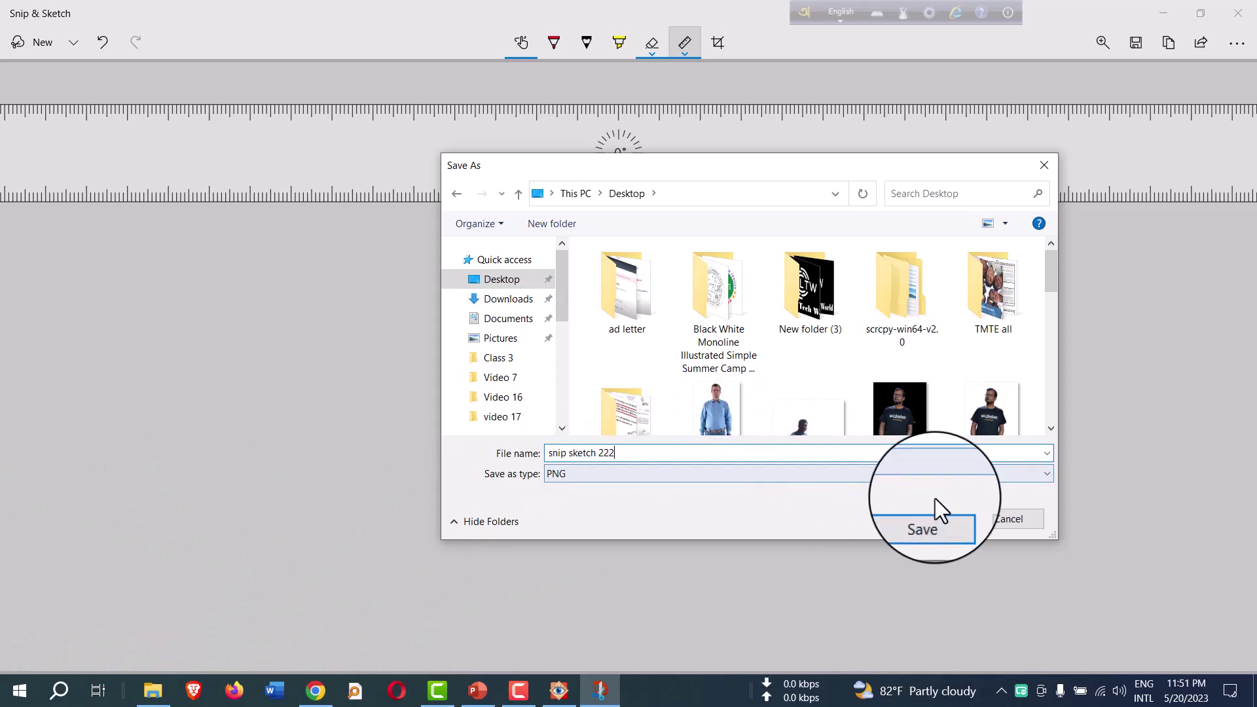
pyautogui.click(932, 527)
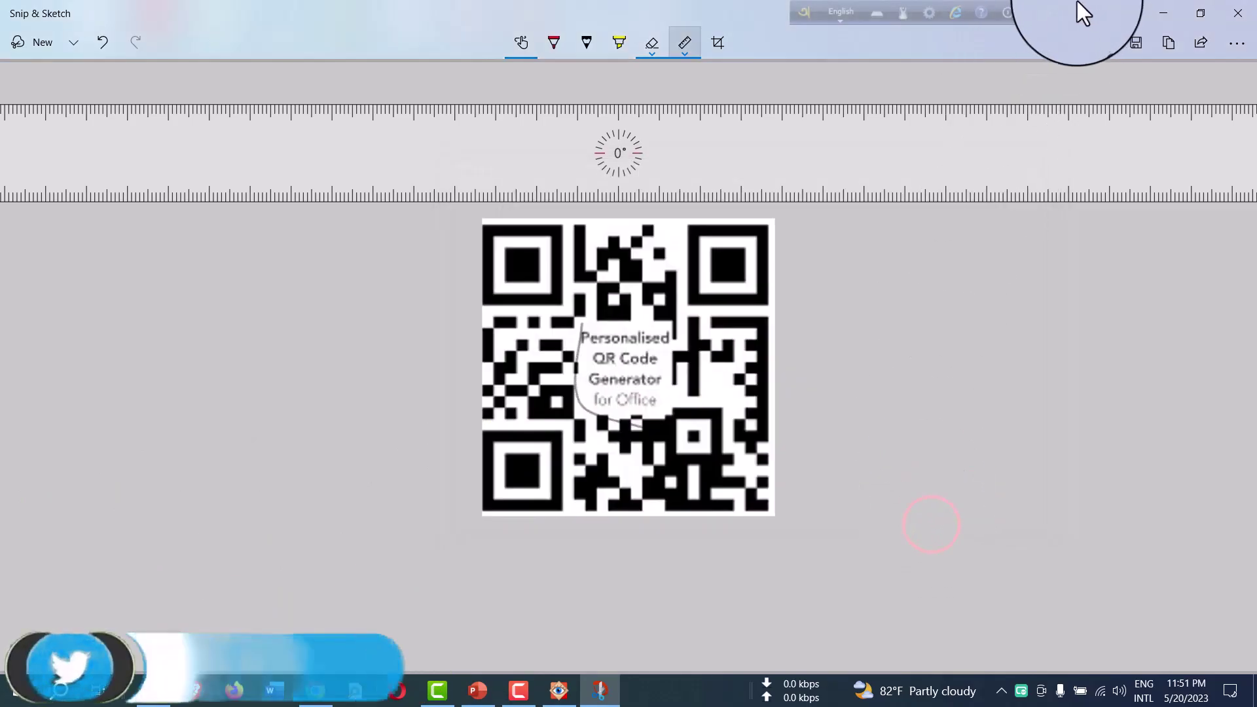
# Step: Switch to the desktop, open the saved "snip sketch 222" image to check it, and return to the desktop
pyautogui.click(1167, 13)
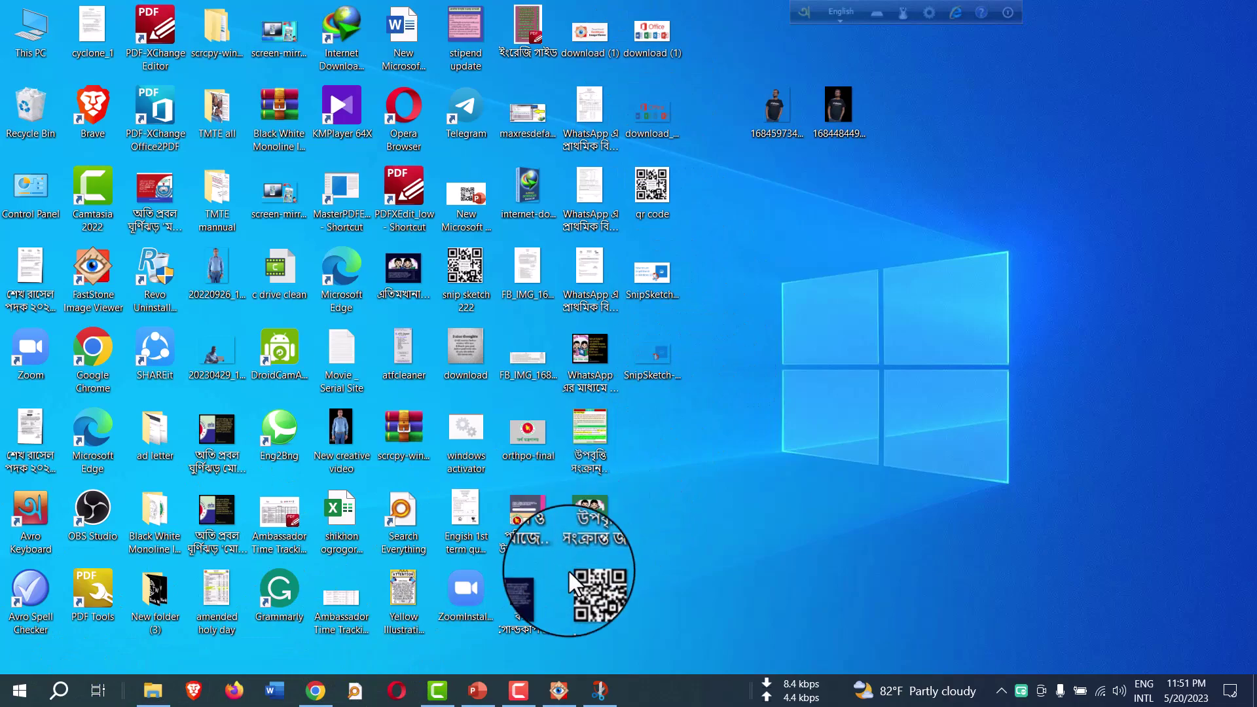
pyautogui.doubleClick(466, 284)
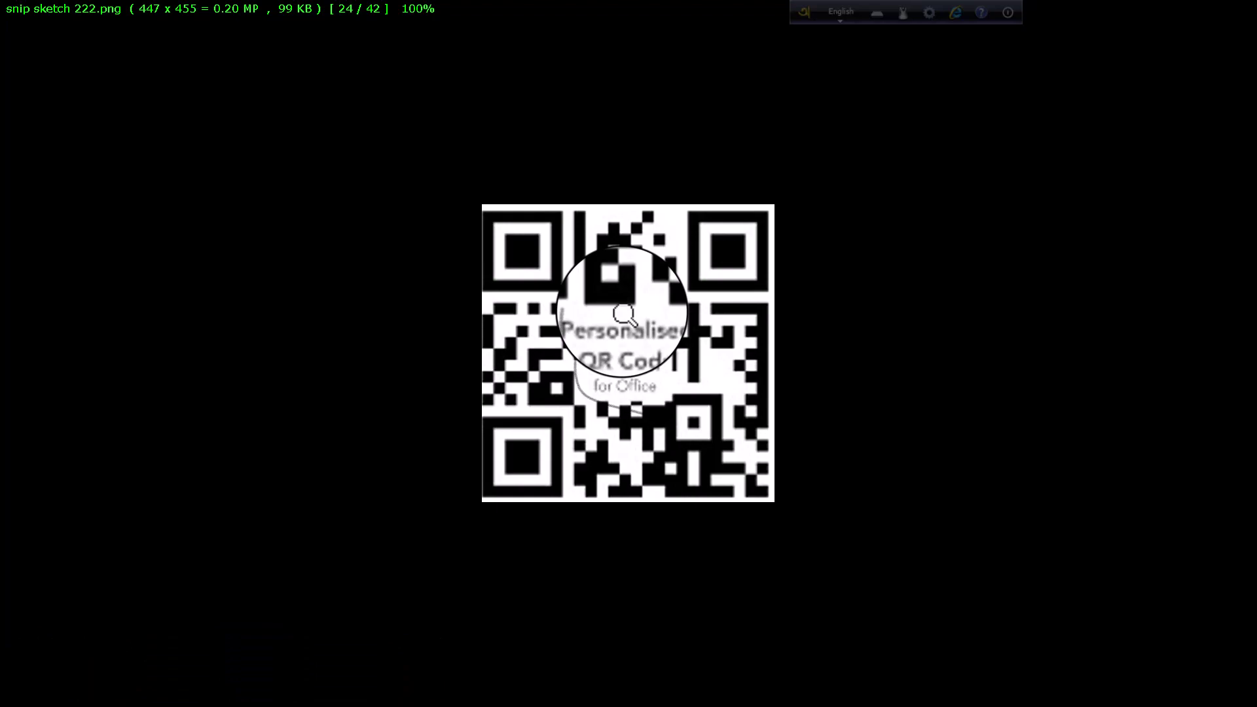
pyautogui.press('Escape')
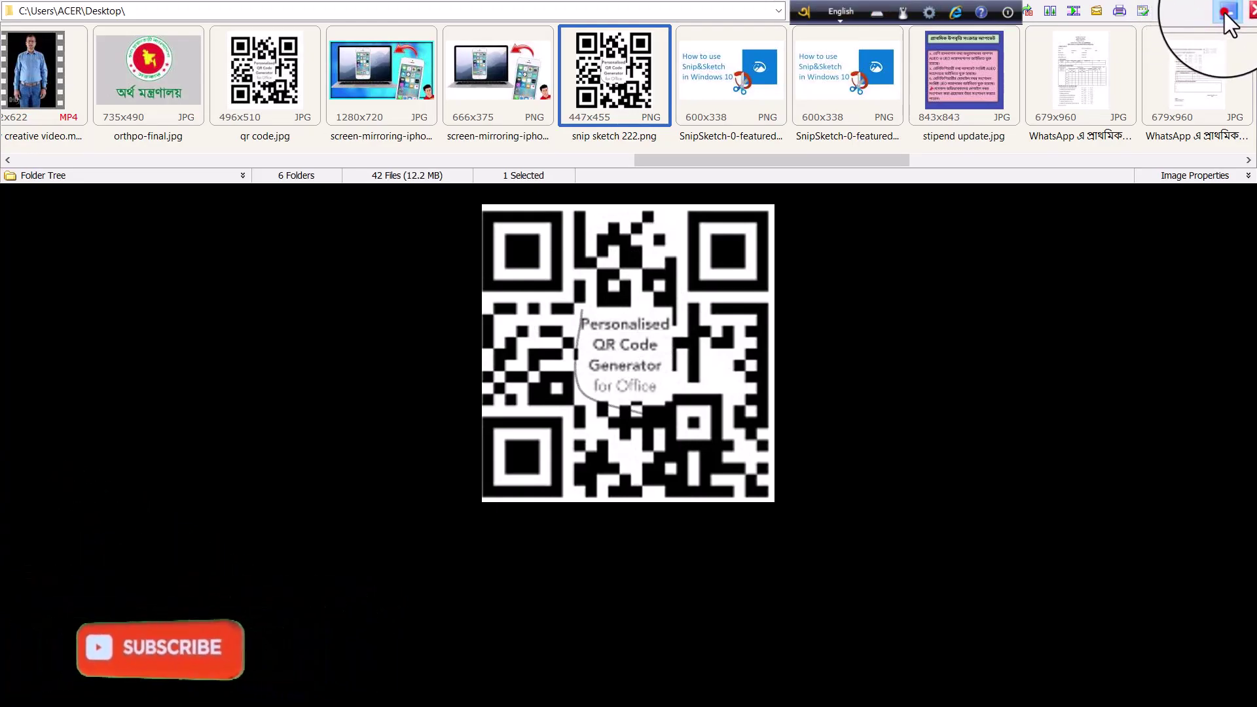
pyautogui.click(1225, 12)
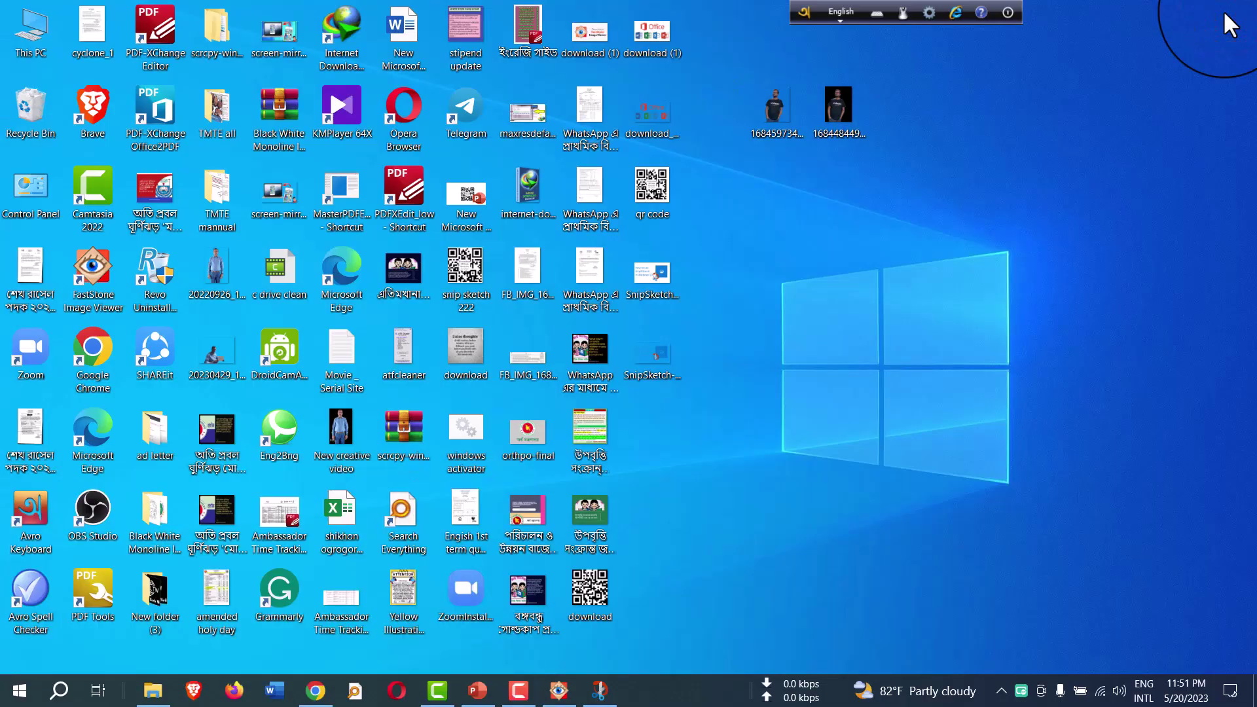